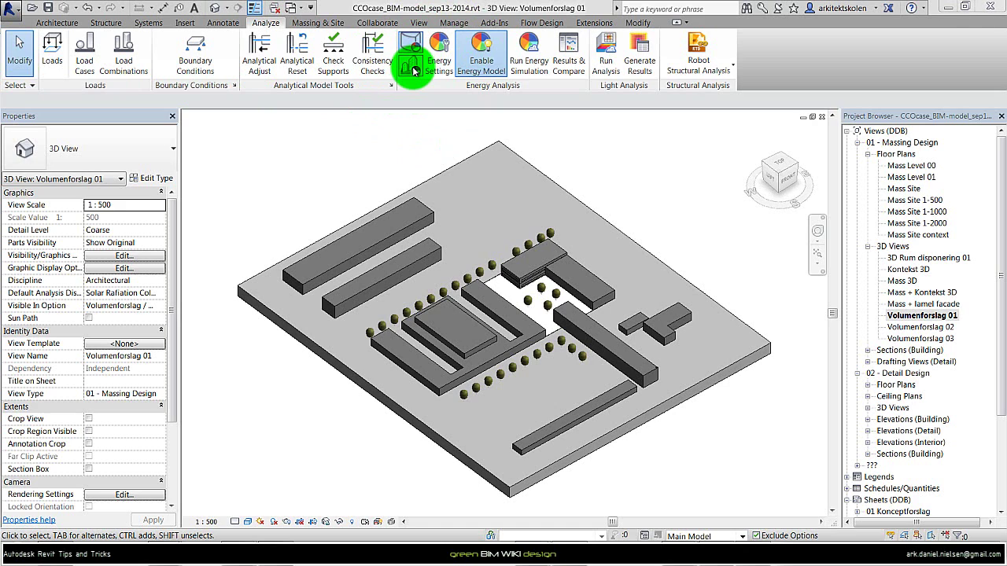
- Enable the energy model for the CCOcase massing volumes from the Analyze tab
left_click(478, 72)
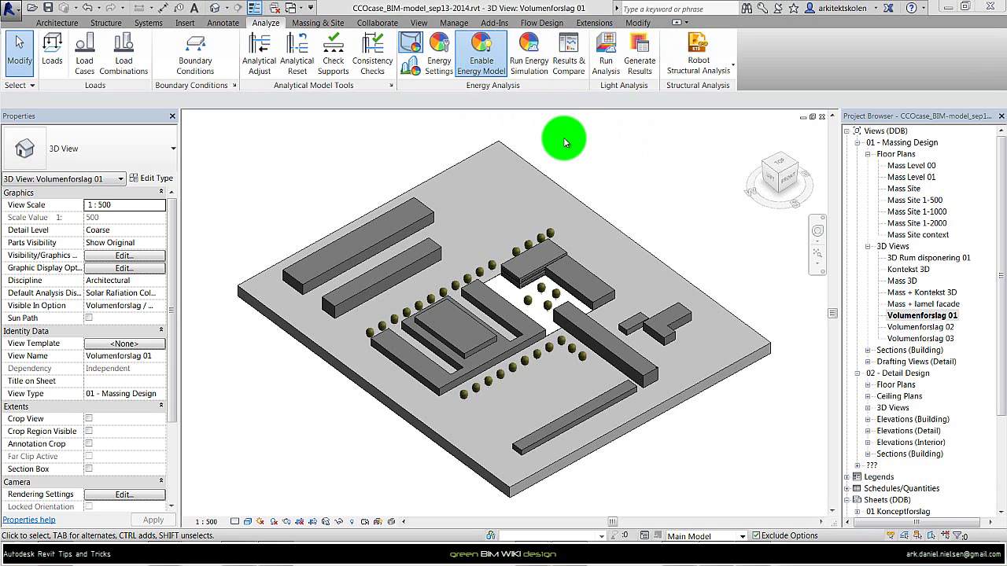
- In Energy Settings, set the project location to 2800 Lyngby, Denmark and confirm
left_click(440, 66)
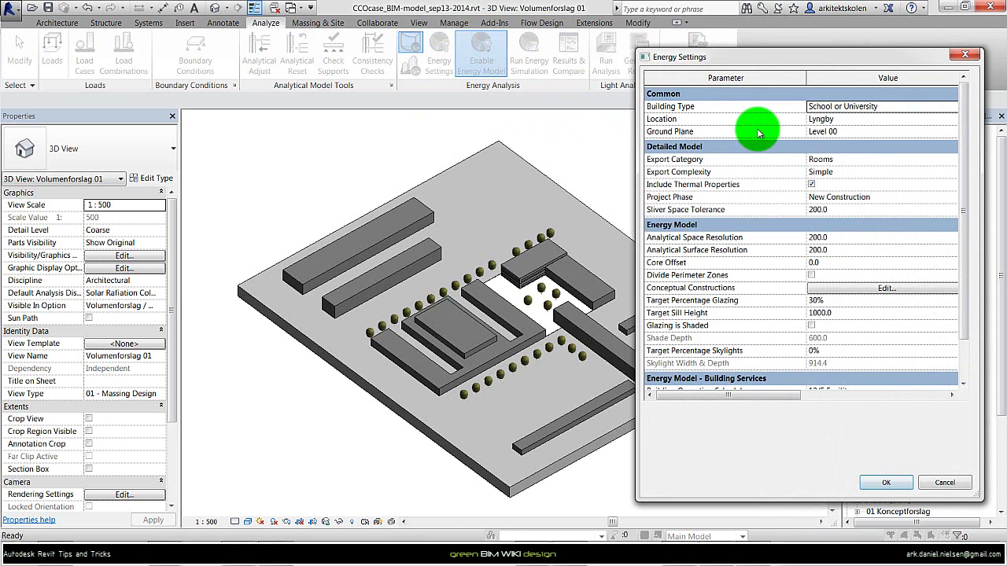
left_click(950, 119)
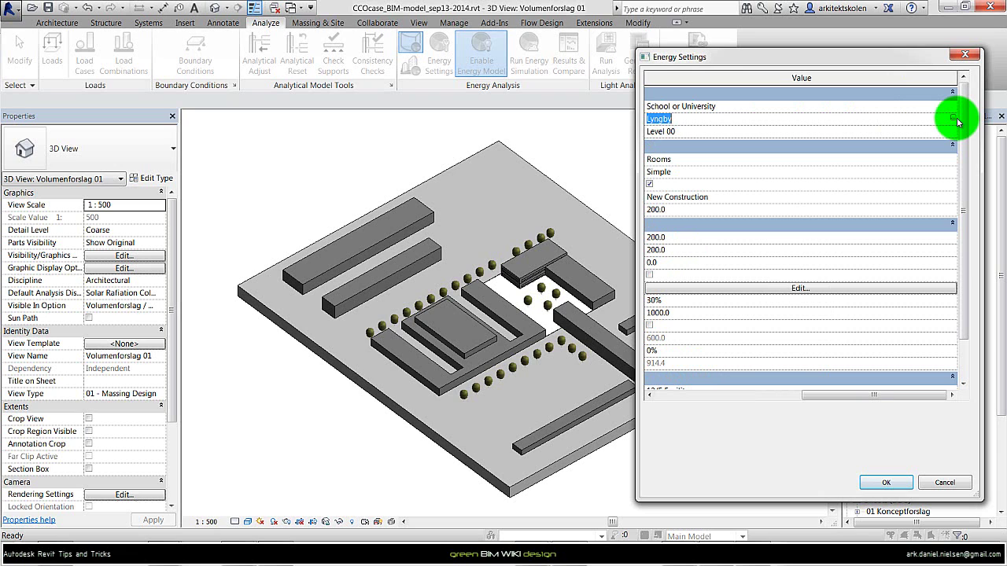
left_click(952, 119)
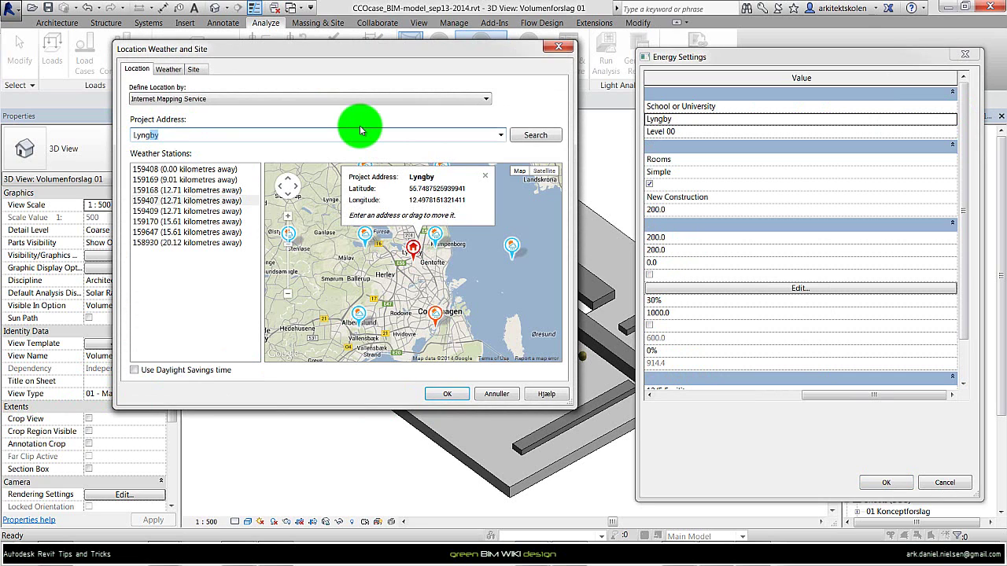
left_click(535, 134)
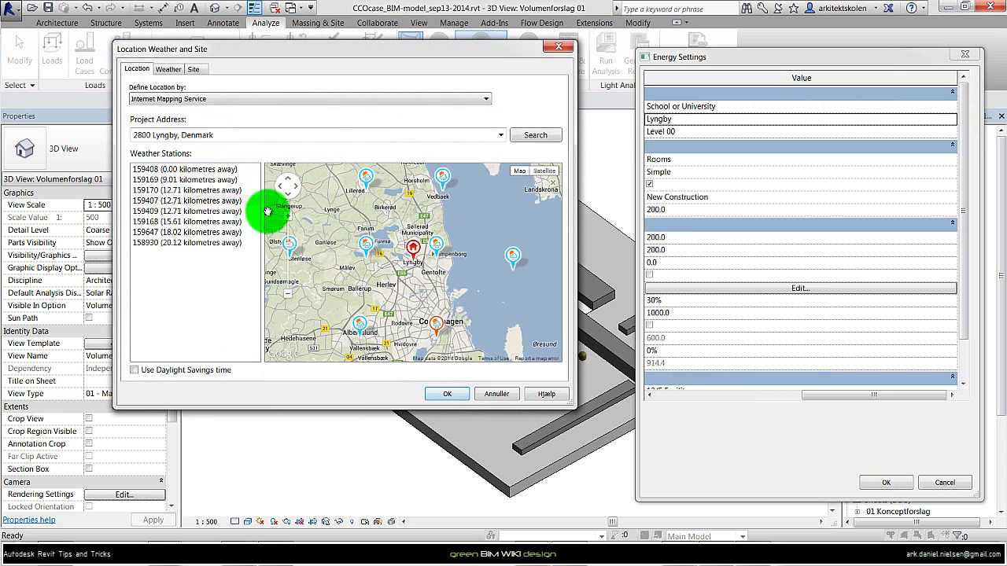
left_click(442, 394)
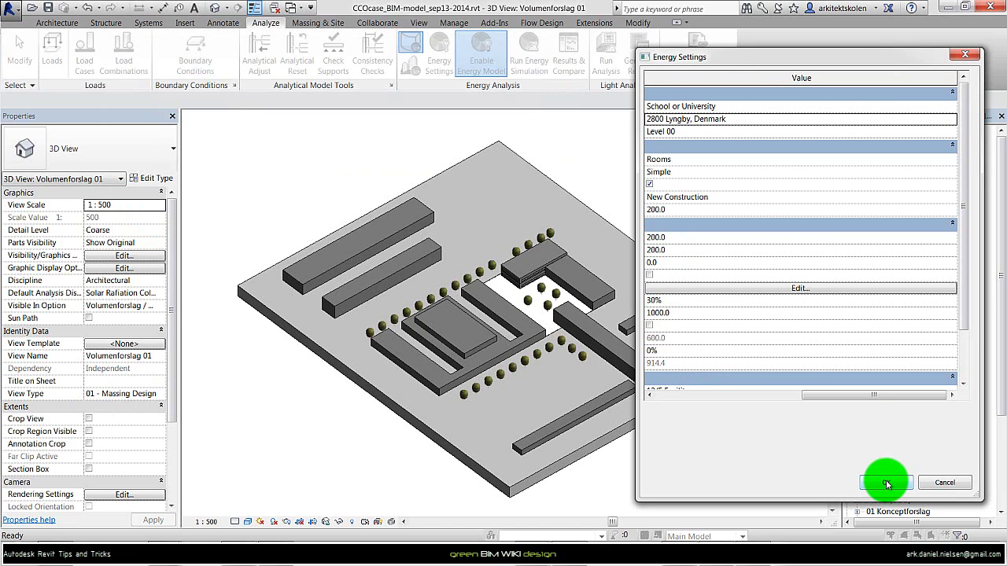
left_click(886, 482)
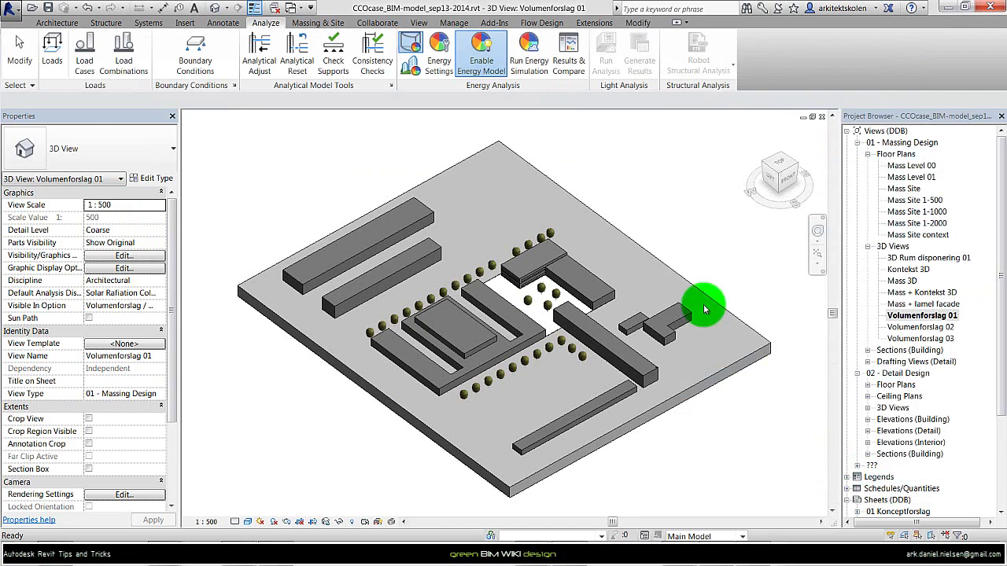
- Run energy simulation 'Orginal Mass design - 03' in existing project E13-SAO_CCO-caseprojekt
left_click(525, 71)
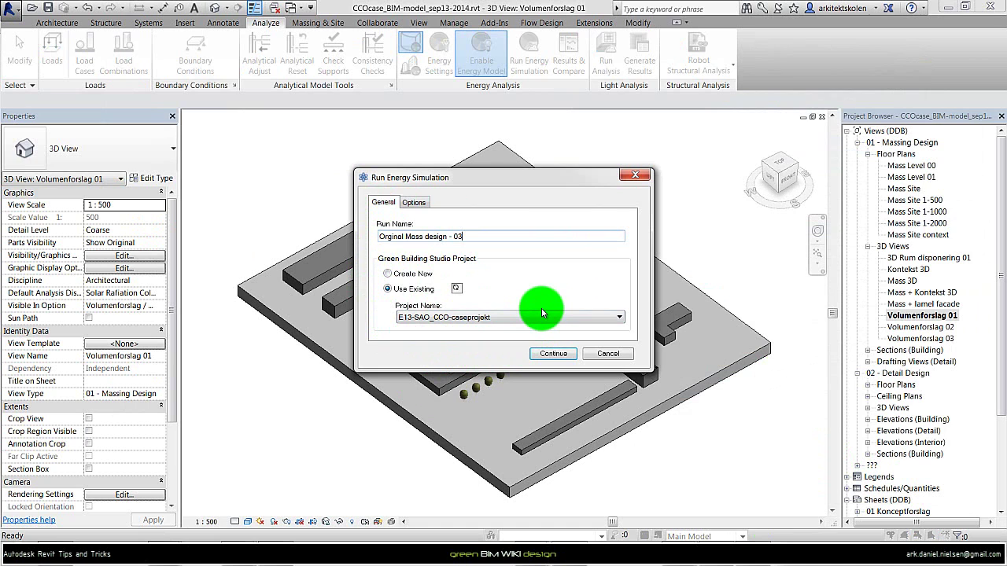
left_click(551, 354)
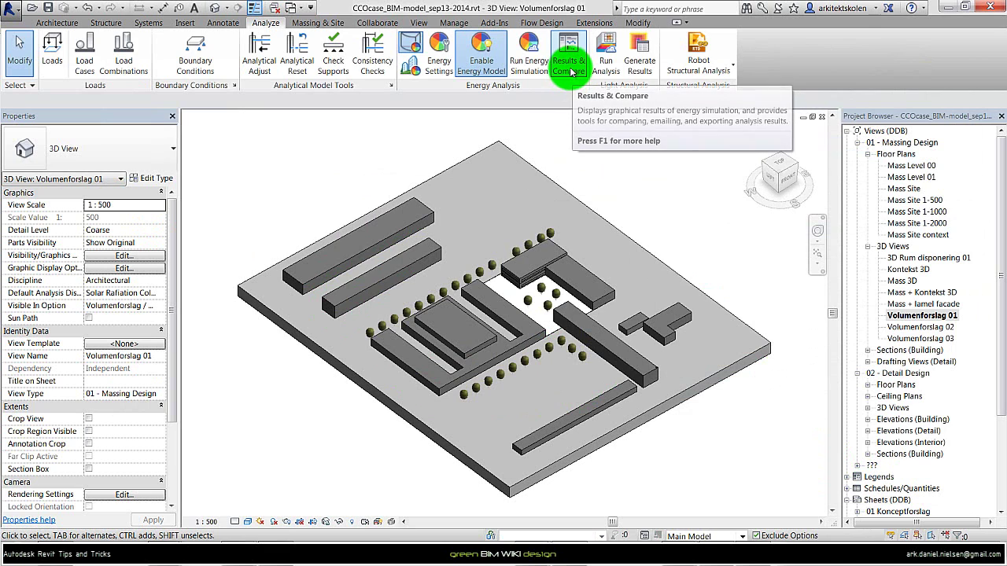
- From Results & Compare, open the 'Orginal Mass design - 03' run in Green Building Studio
left_click(567, 70)
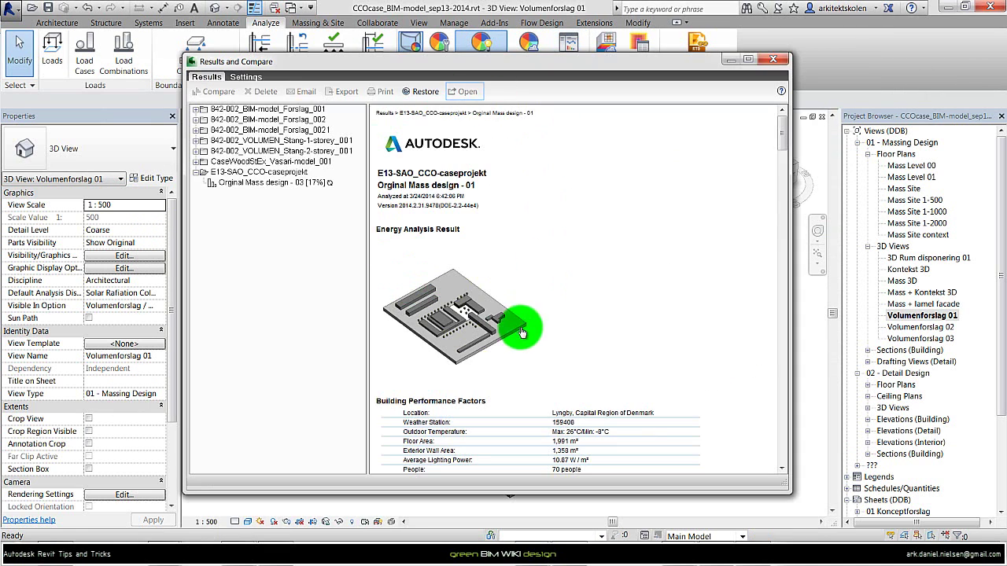
left_click(256, 183)
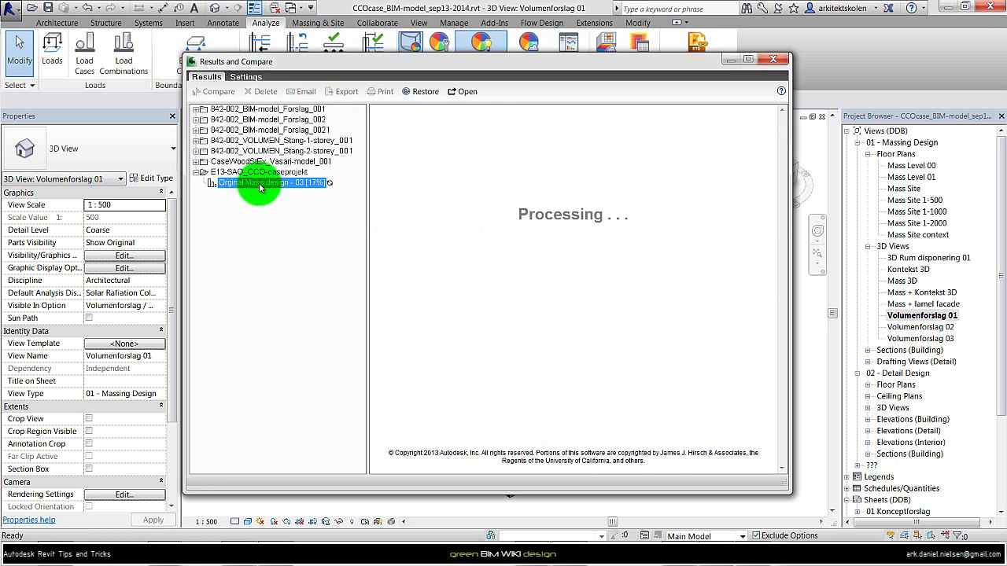
left_click(463, 92)
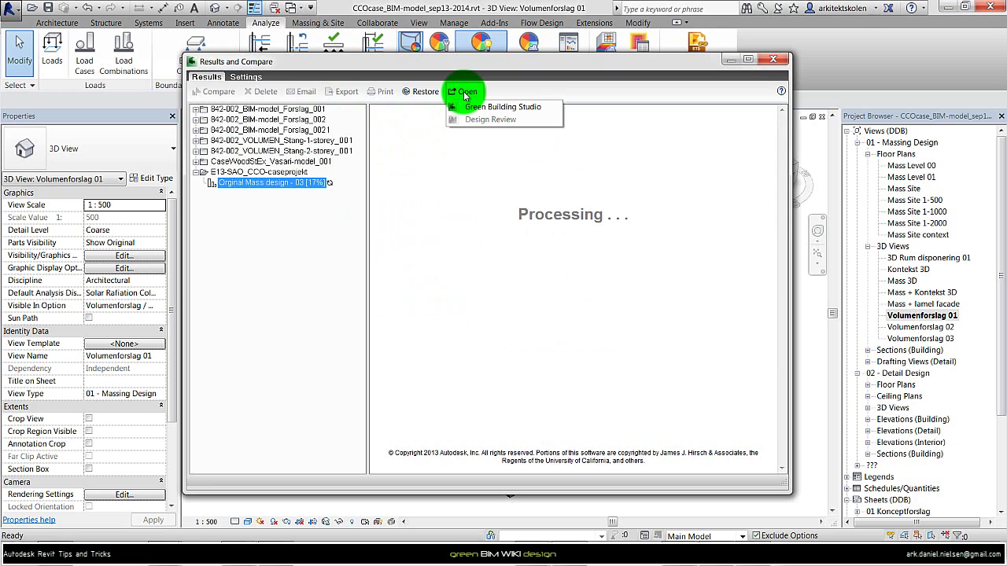
left_click(539, 108)
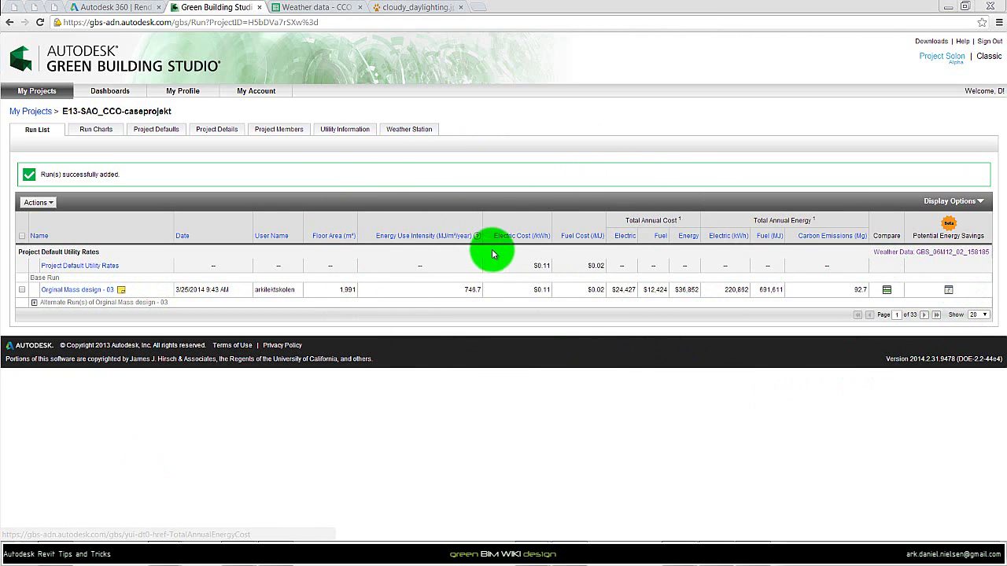
- Open the run's Weather Data summary and scroll through its climate charts
left_click(929, 253)
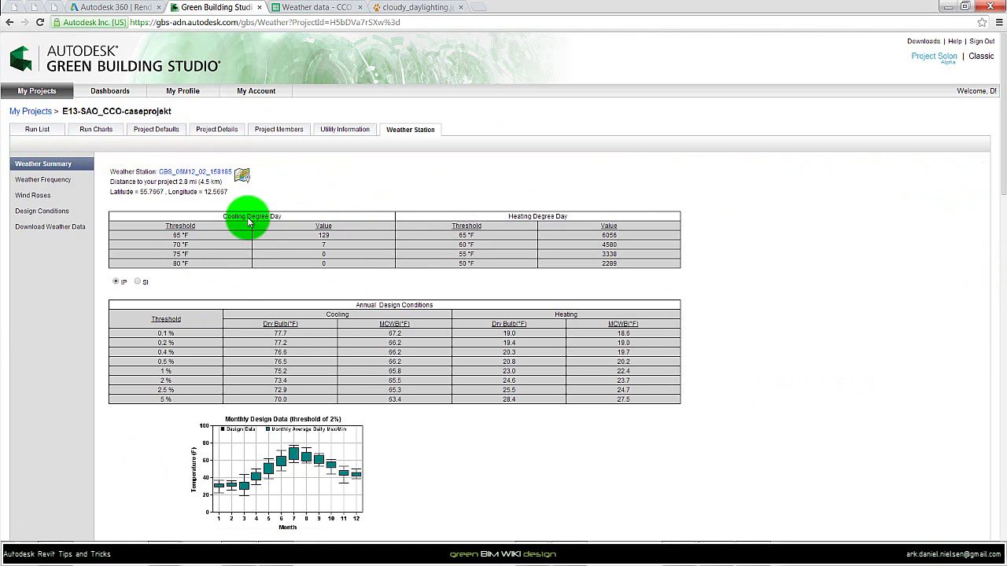
scroll(721, 294, "down", 6)
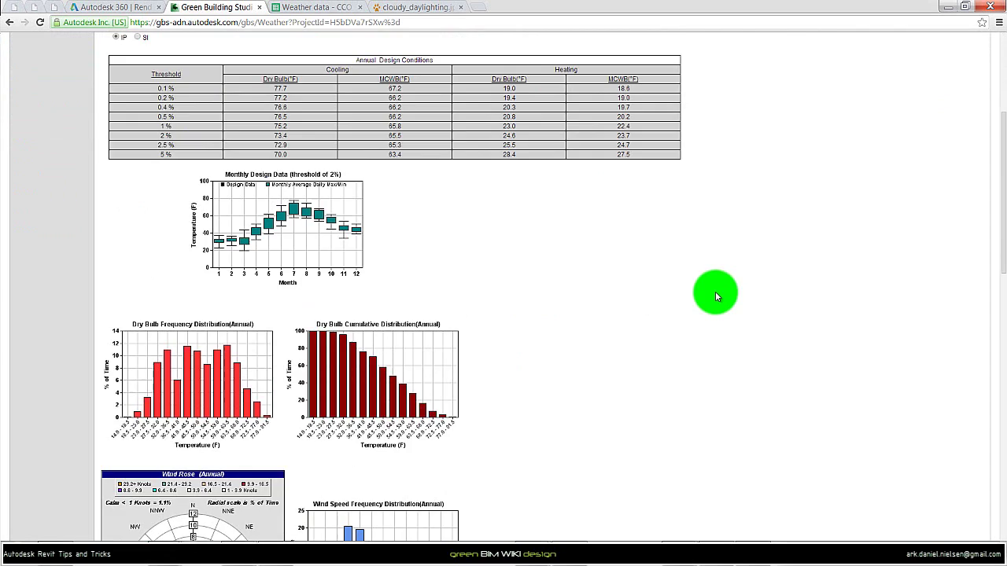
scroll(678, 306, "down", 7)
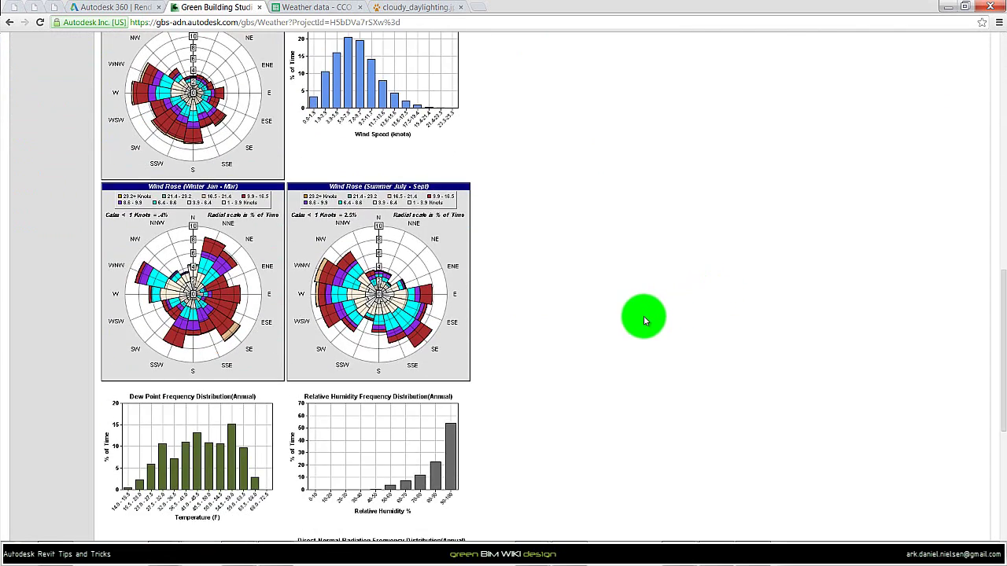
scroll(613, 337, "down", 2)
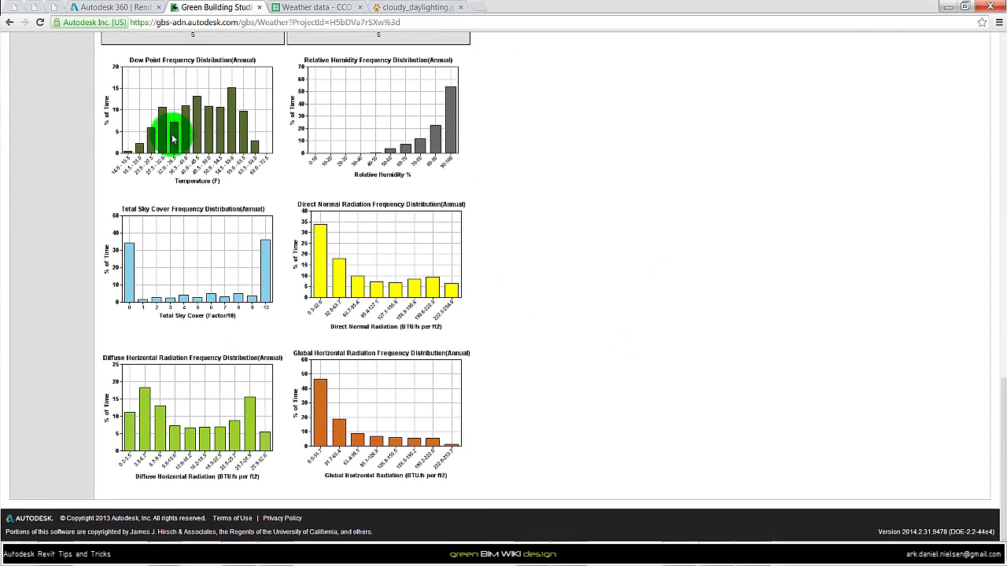
scroll(557, 321, "up", 3)
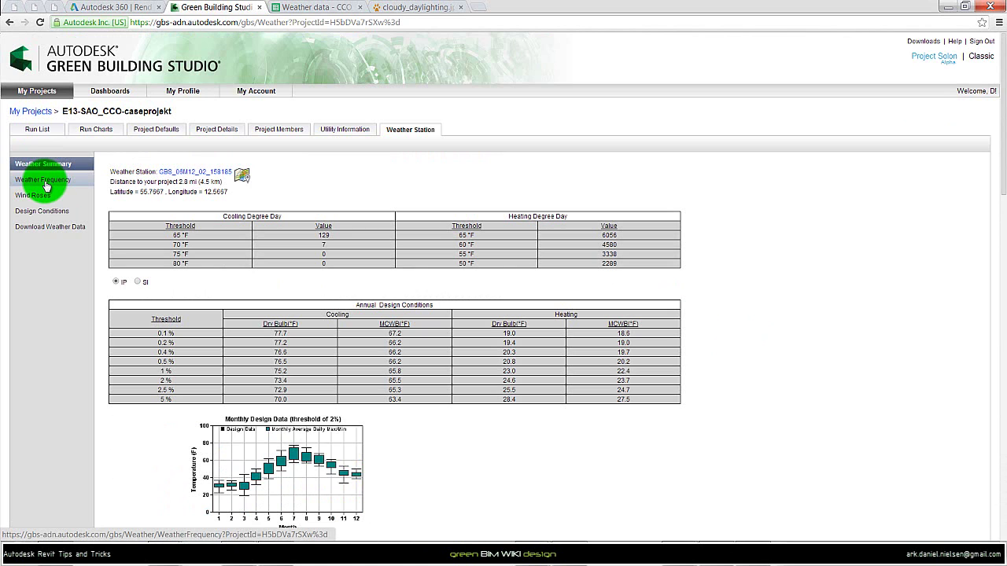
- Review Weather Frequency, Wind Roses and Design Conditions, then reach the Download Weather Data page
left_click(45, 181)
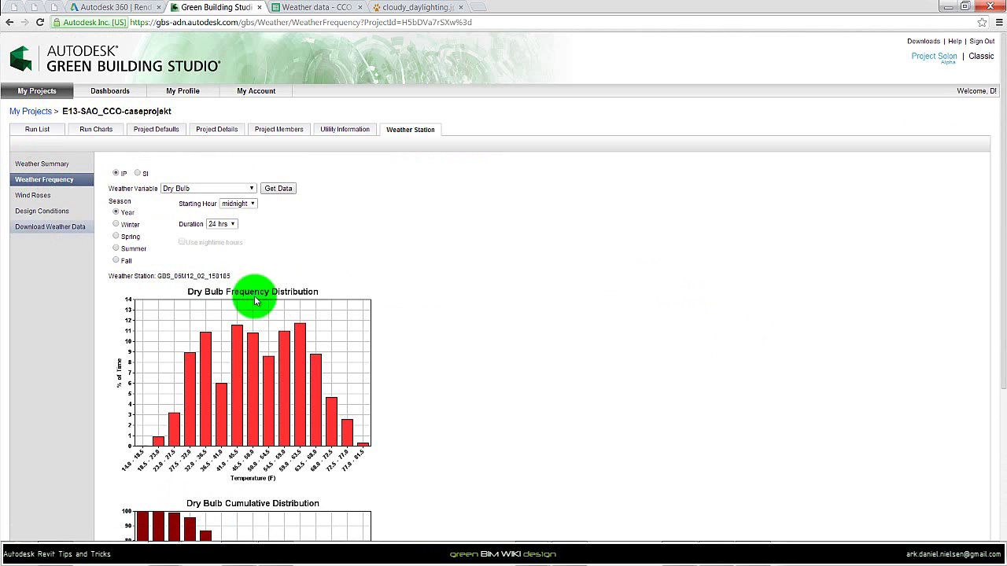
scroll(394, 356, "down", 3)
scroll(395, 355, "up", 3)
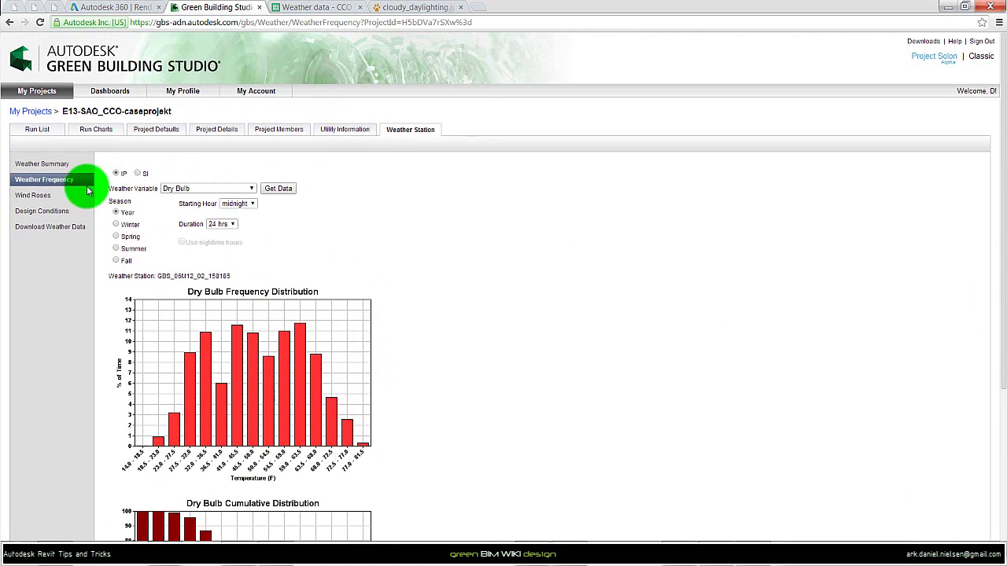
left_click(29, 198)
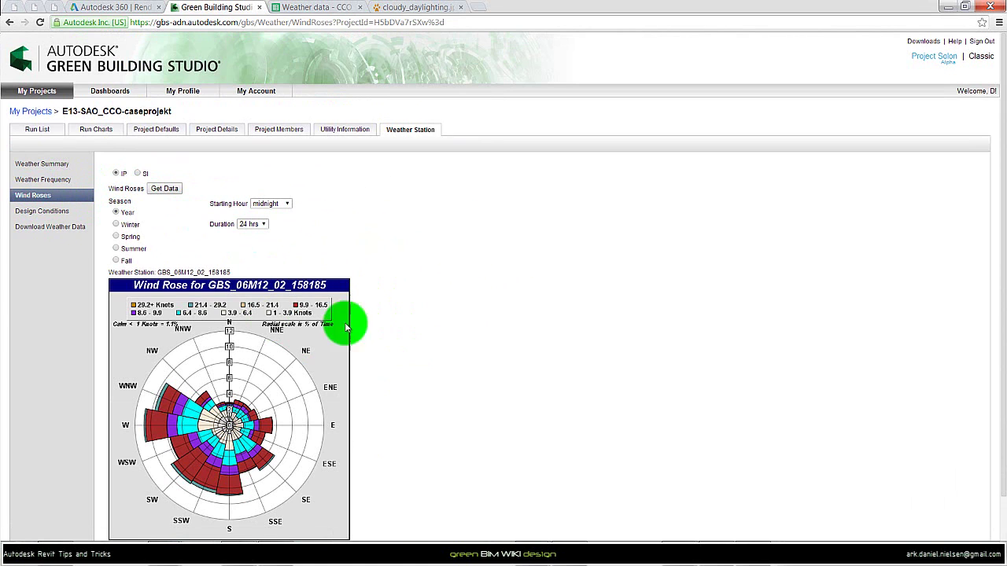
left_click(47, 219)
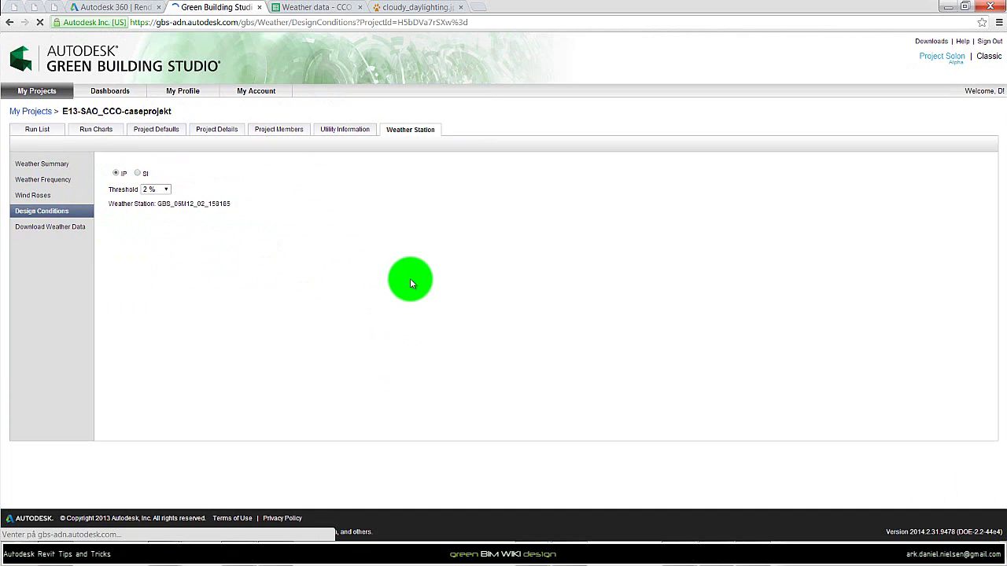
left_click(33, 230)
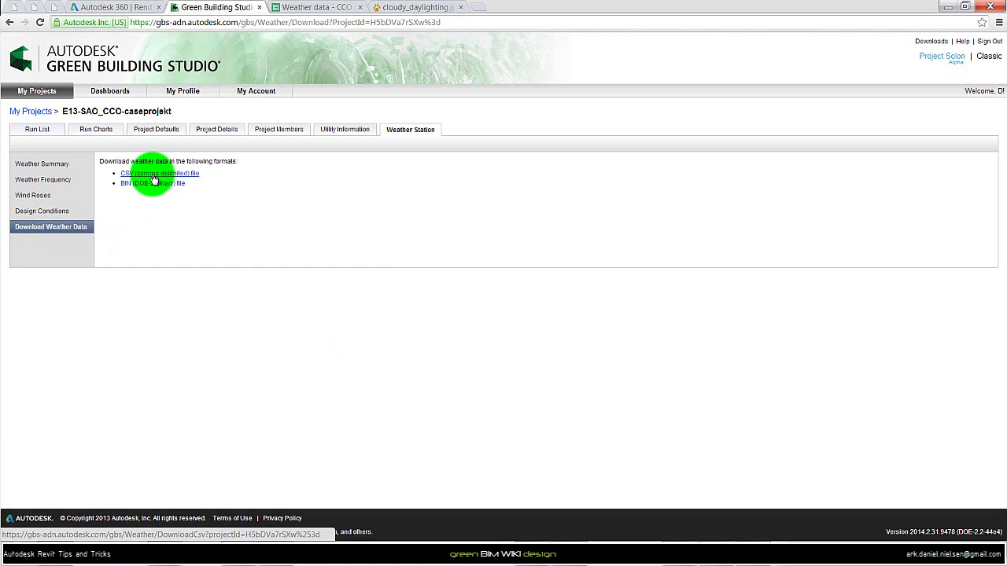
- Download the weather data as a CSV (comma delimited) file and return to the Google tab
left_click(154, 175)
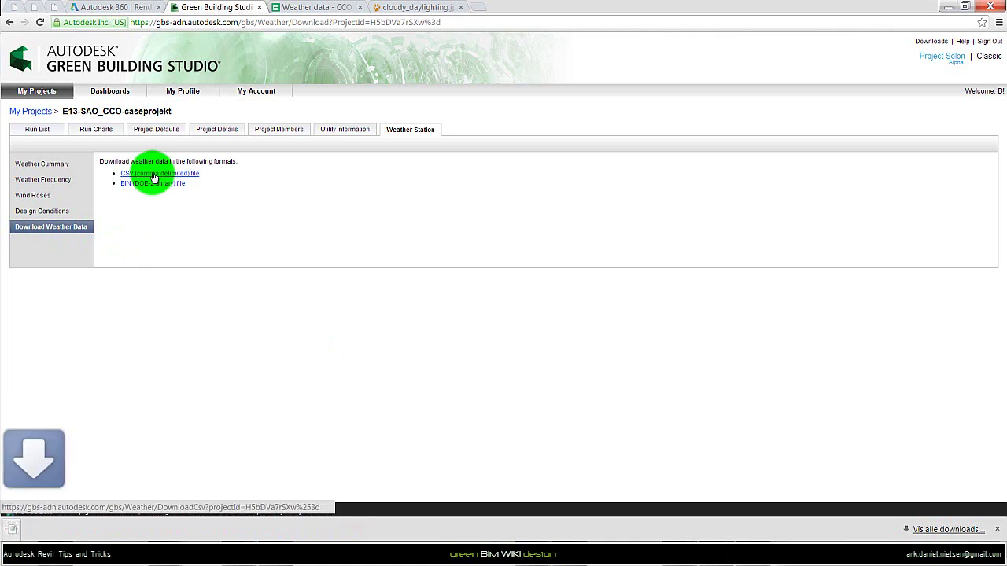
key("ctrl+Tab")
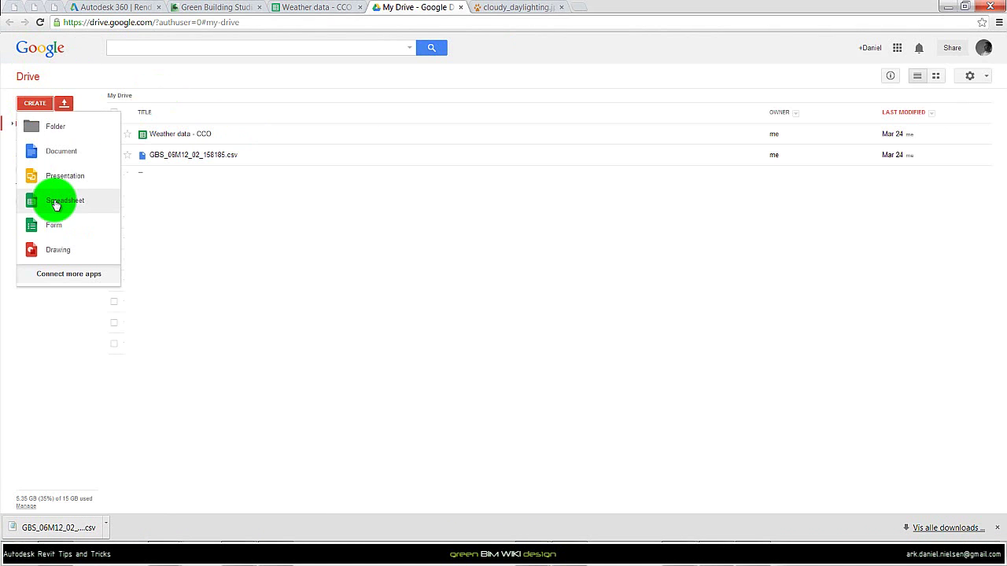
- Create a blank spreadsheet and upload GBS_06M12_02_158185.csv from the Downloads folder for import
left_click(54, 198)
left_click(46, 61)
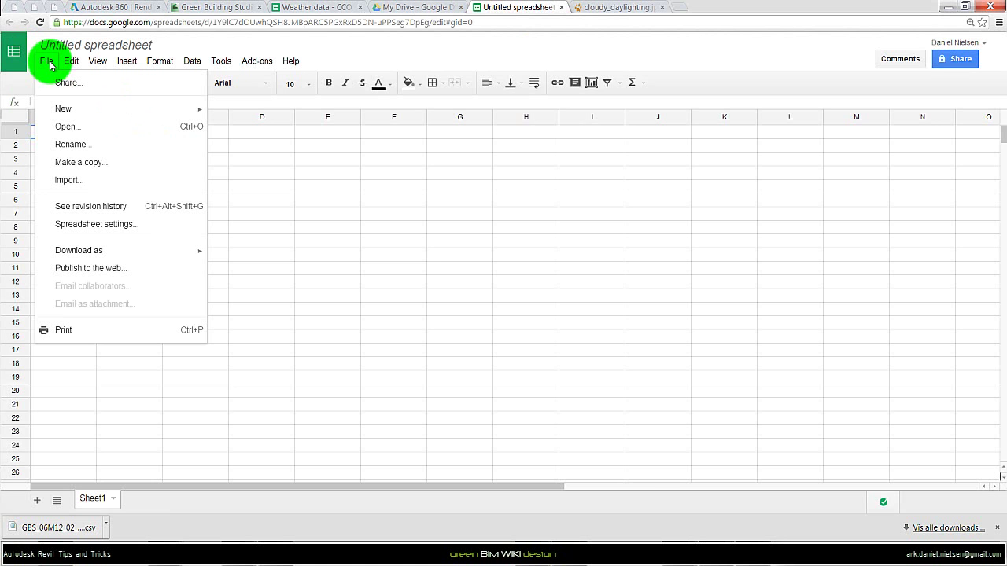
left_click(80, 183)
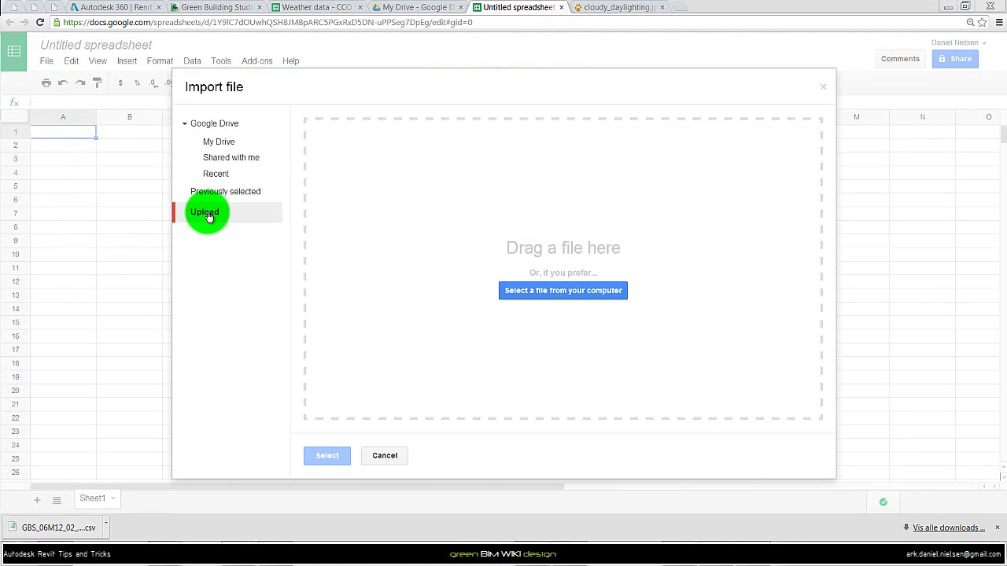
left_click(560, 292)
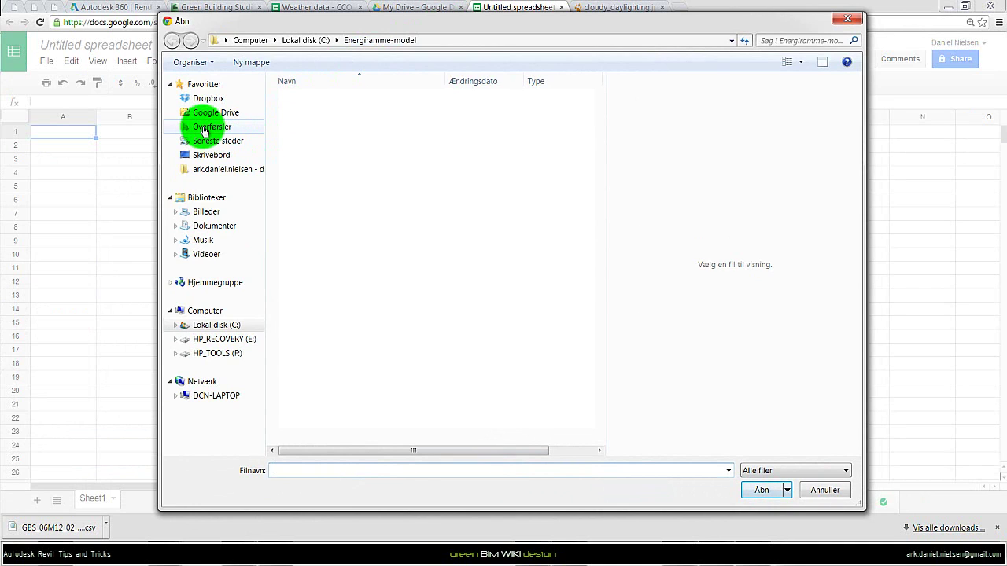
left_click(206, 126)
left_click(337, 438)
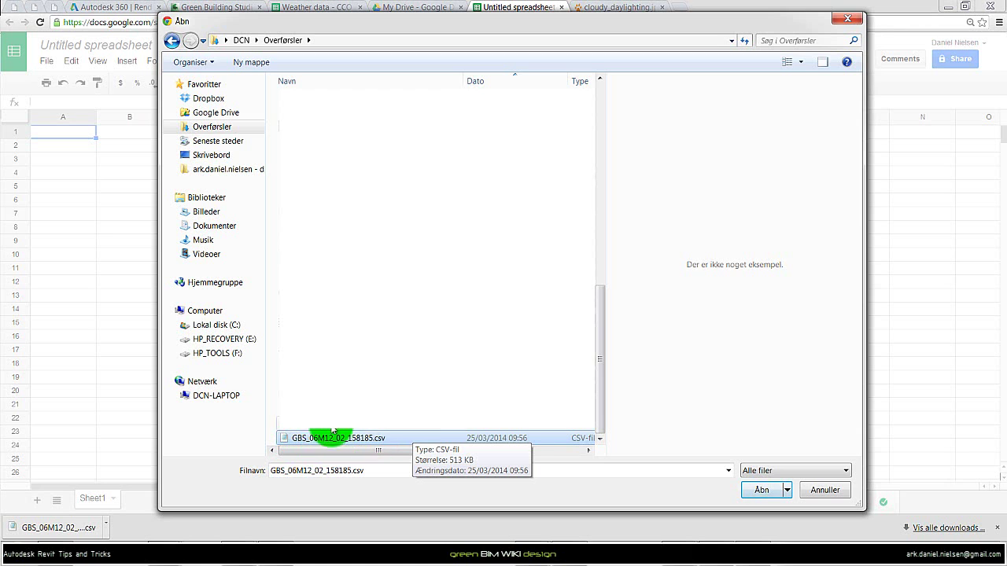
left_click(761, 490)
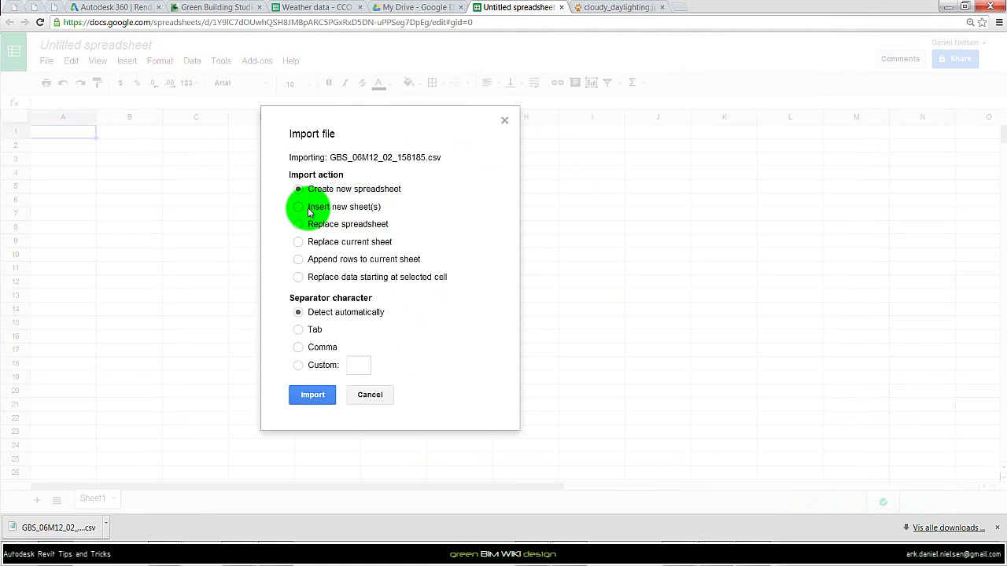
- Import the CSV with comma separator into a new sheet GBS_06M12_02_158185
left_click(298, 208)
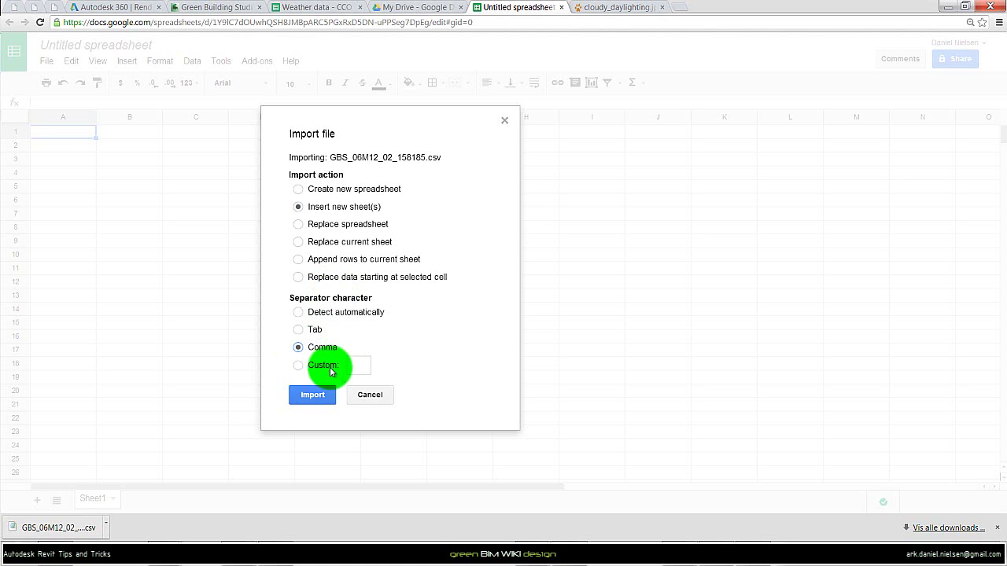
left_click(312, 401)
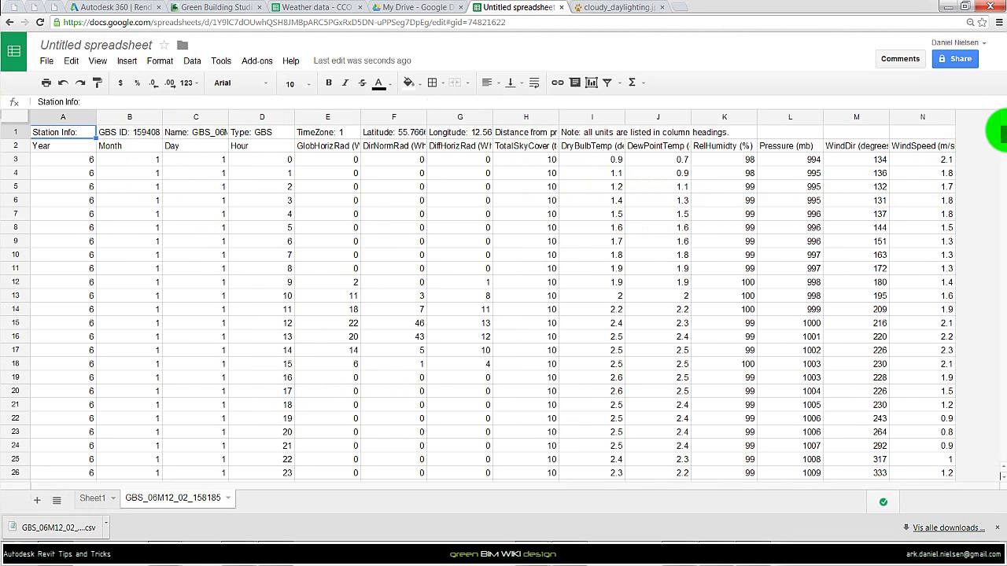
- Select the whole sheet and auto-fit all columns so headers like DryBulbTemp (deg C) show fully
left_click_drag(1003, 137, 1002, 77)
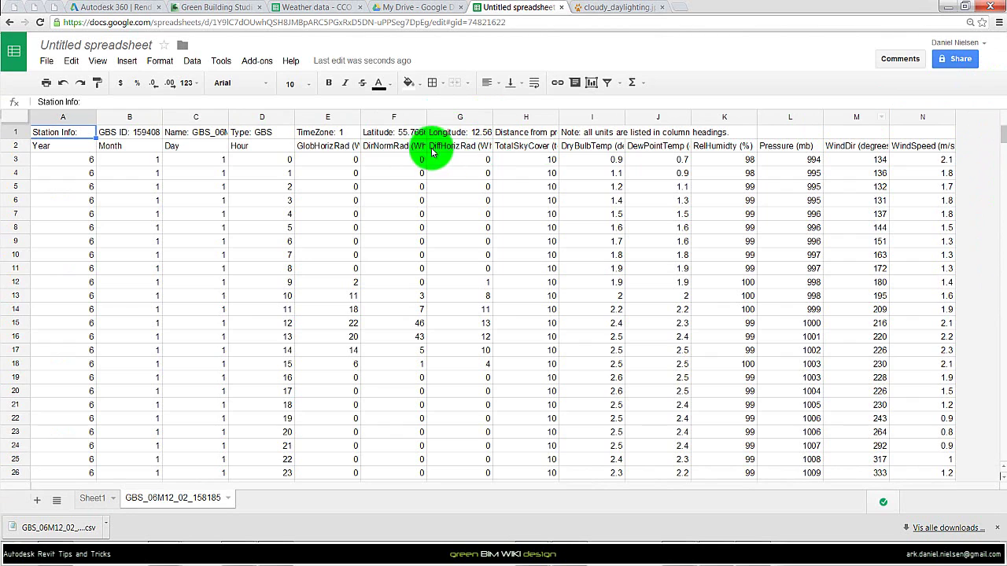
left_click(17, 120)
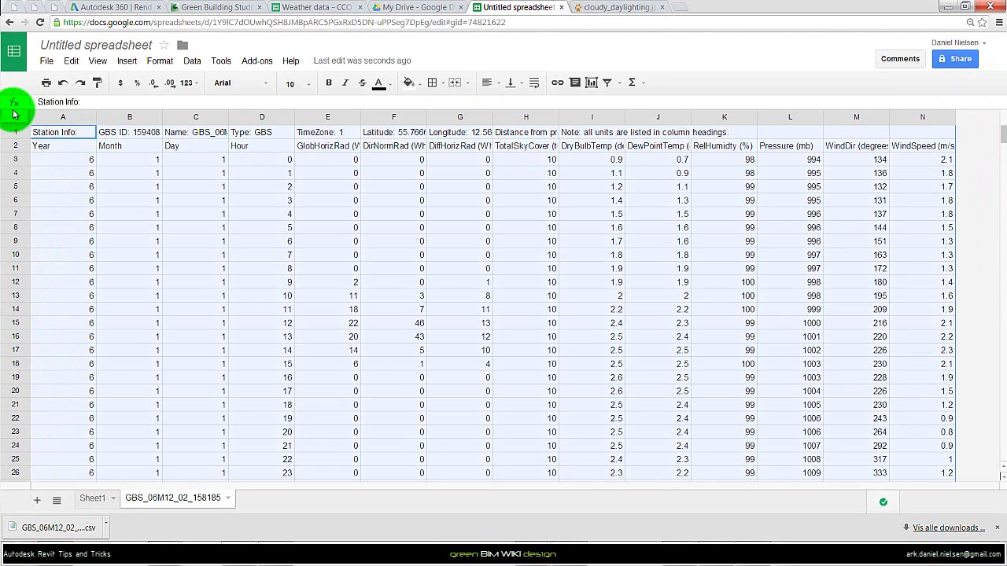
double_click(95, 116)
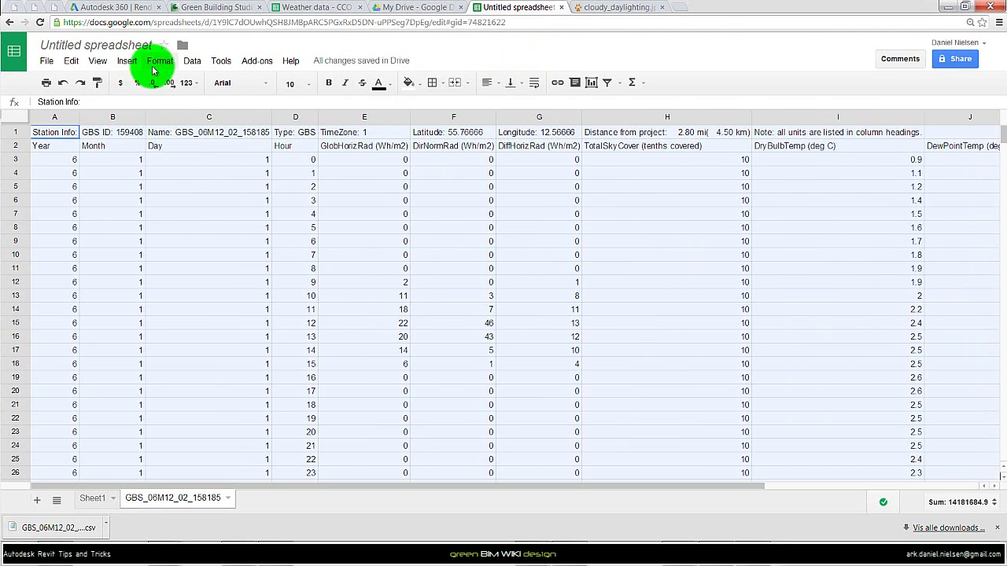
- Turn on filtering for header row 2 from the Data menu
left_click(192, 60)
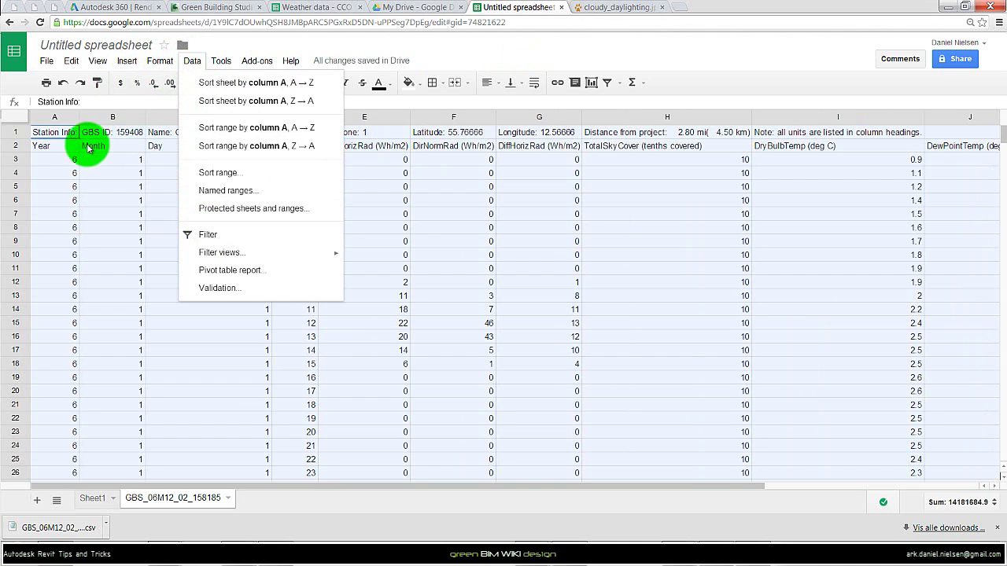
left_click(15, 147)
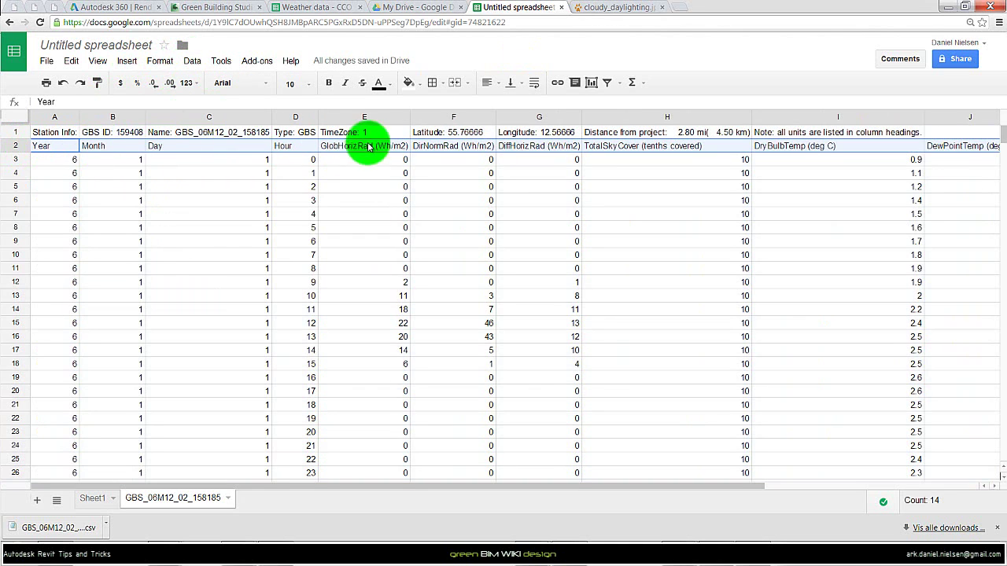
left_click(192, 61)
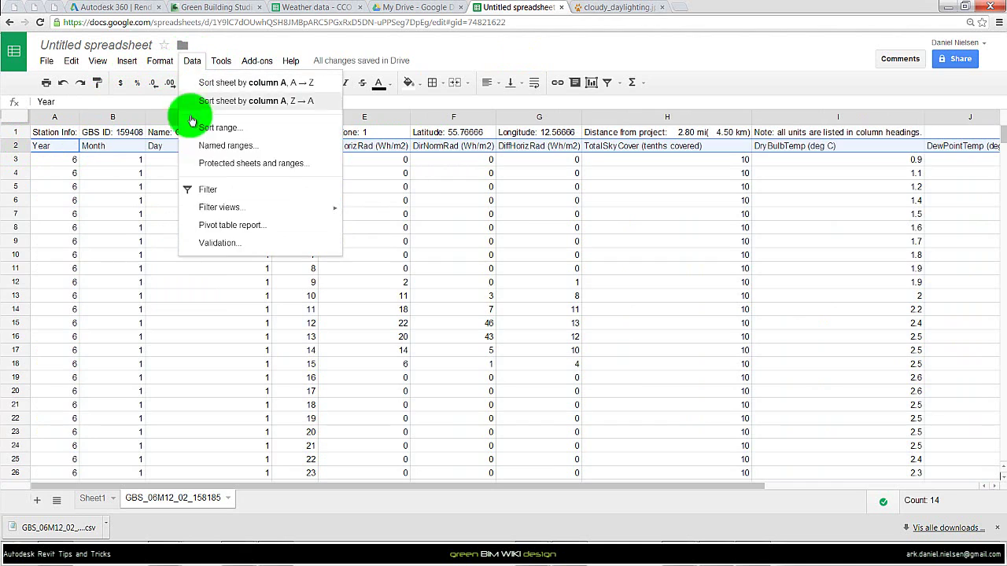
left_click(197, 189)
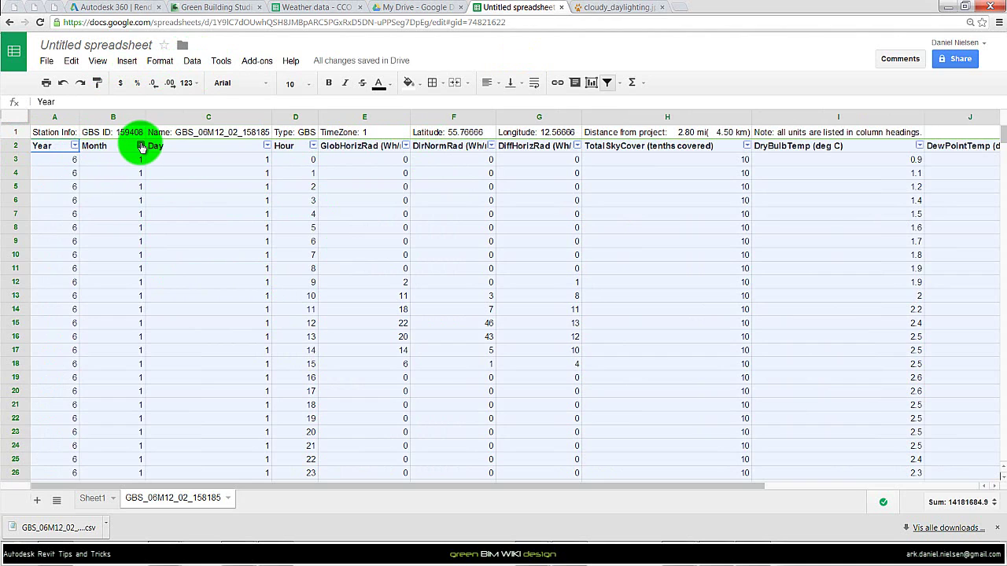
- Filter the Month column to show only month 6
left_click(141, 147)
left_click(222, 216)
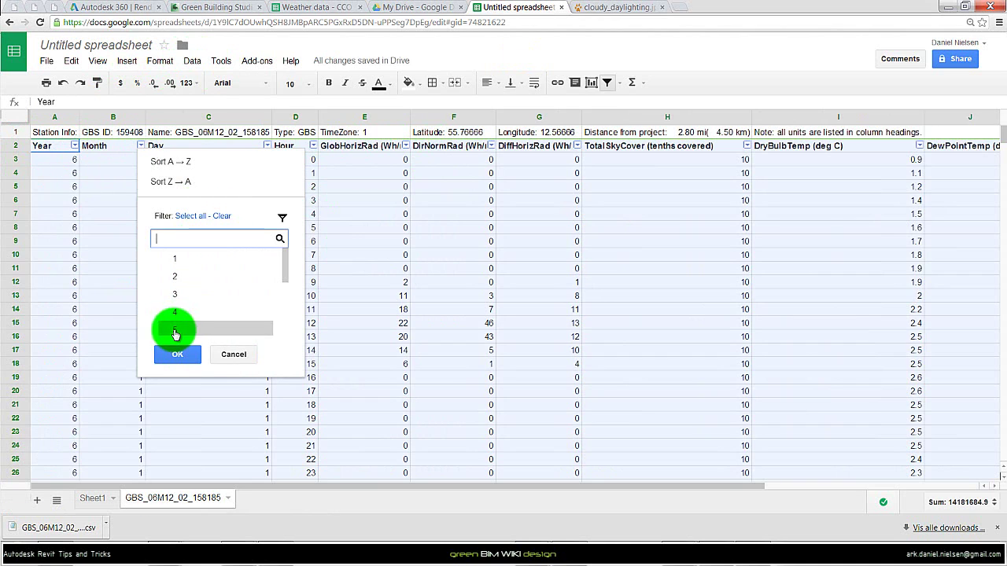
scroll(192, 325, "down", 2)
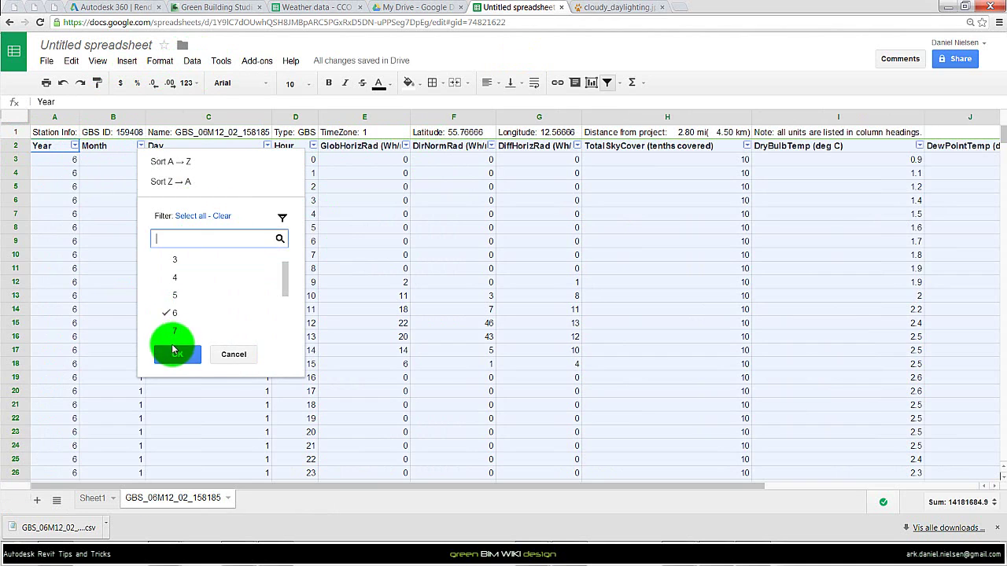
left_click(177, 354)
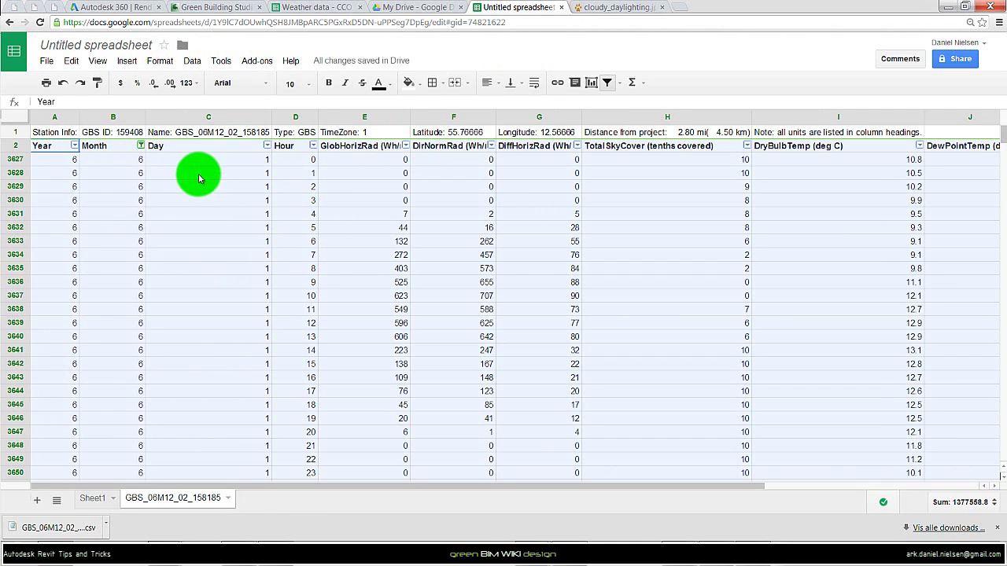
- Filter the Day column to days 19, 20, 21, 22 and 23
left_click(268, 146)
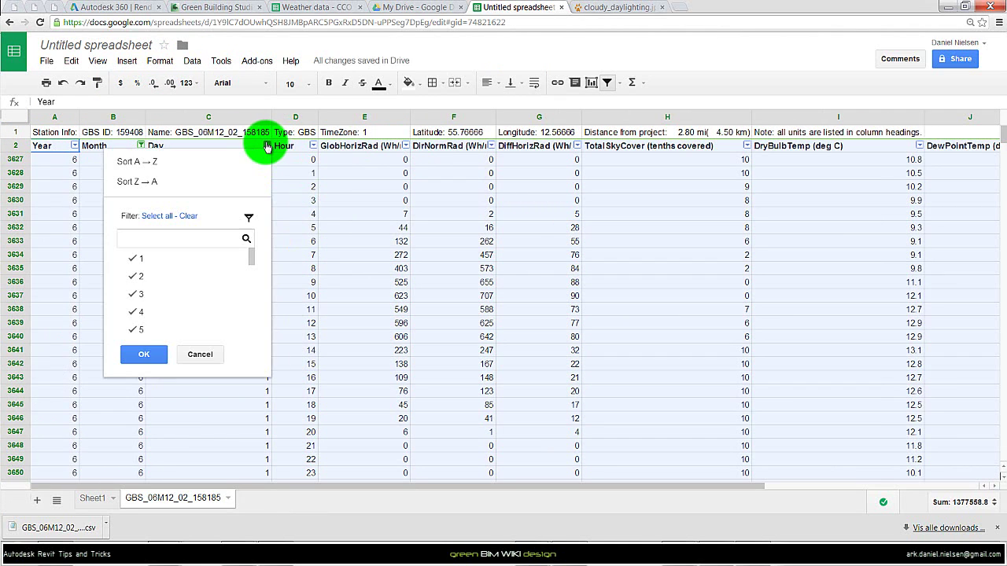
left_click(188, 216)
scroll(145, 296, "down", 5)
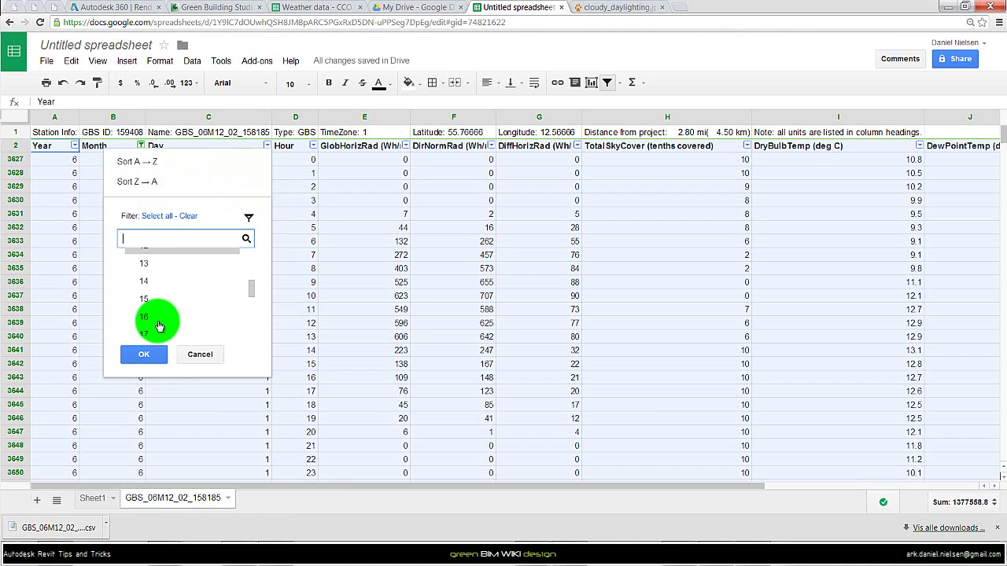
left_click(157, 312)
scroll(146, 299, "down", 1)
left_click(146, 299)
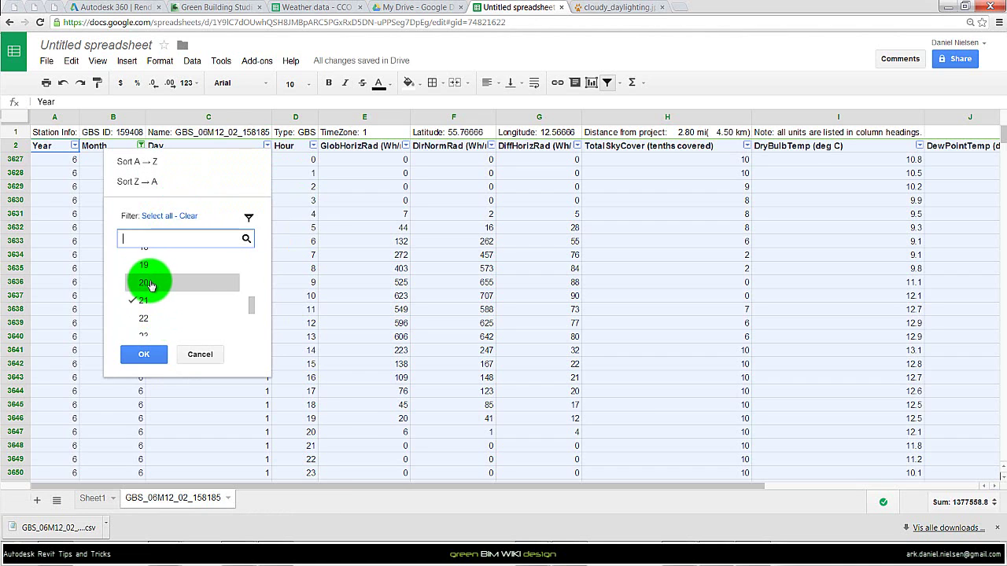
left_click(146, 315)
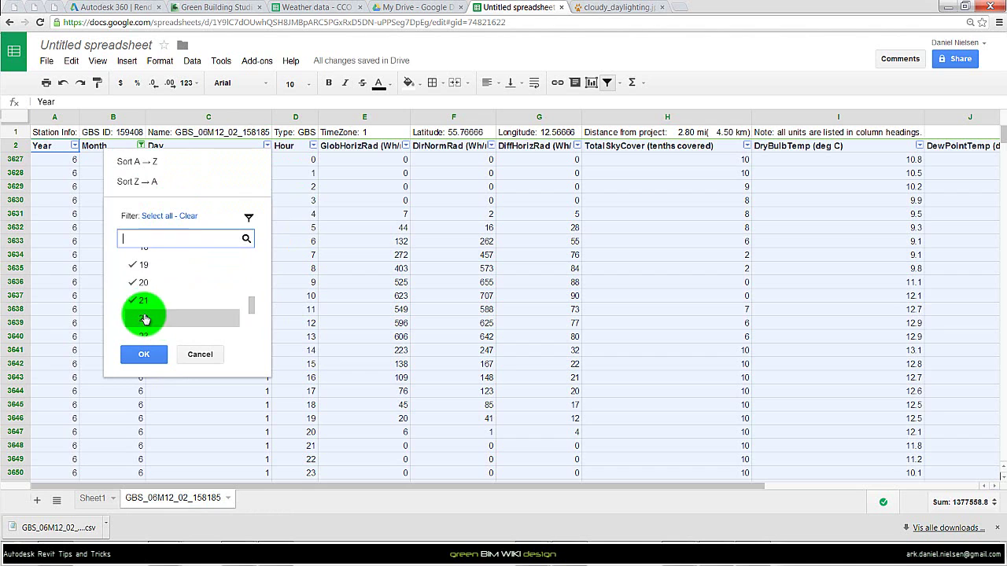
scroll(150, 306, "down", 2)
left_click(147, 302)
left_click(142, 355)
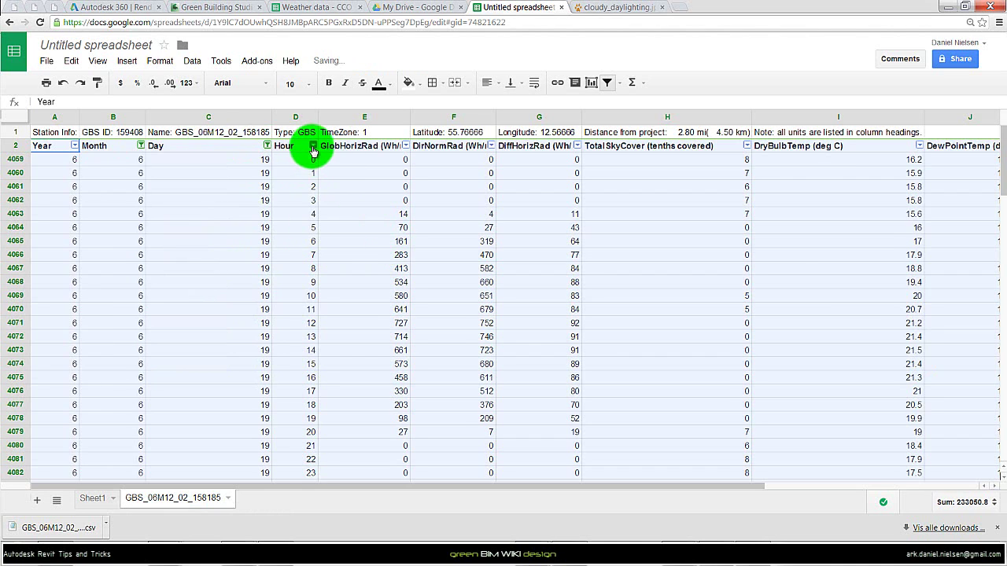
- Filter the Hour column to keep only 12, leaving five noon rows
left_click(313, 148)
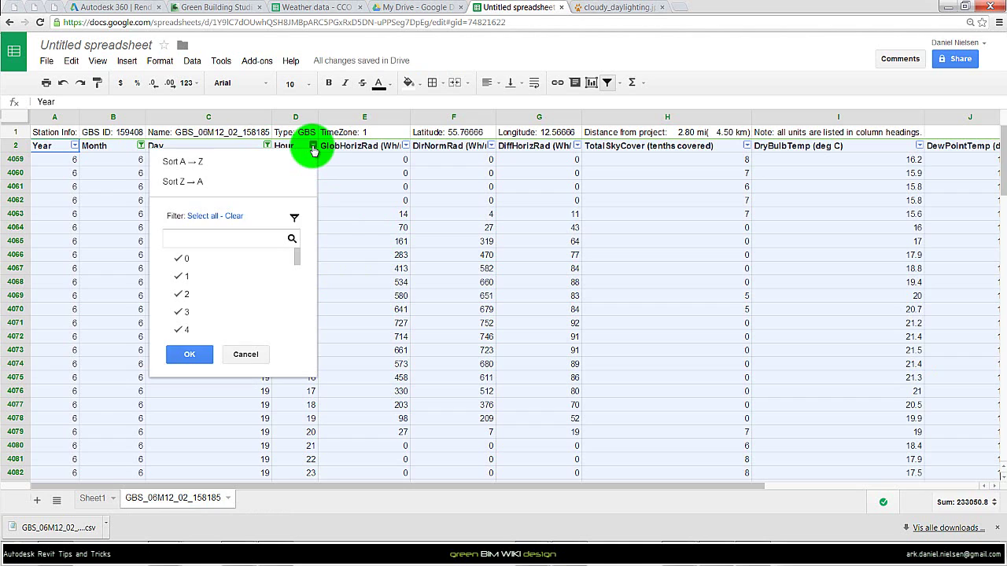
left_click(234, 217)
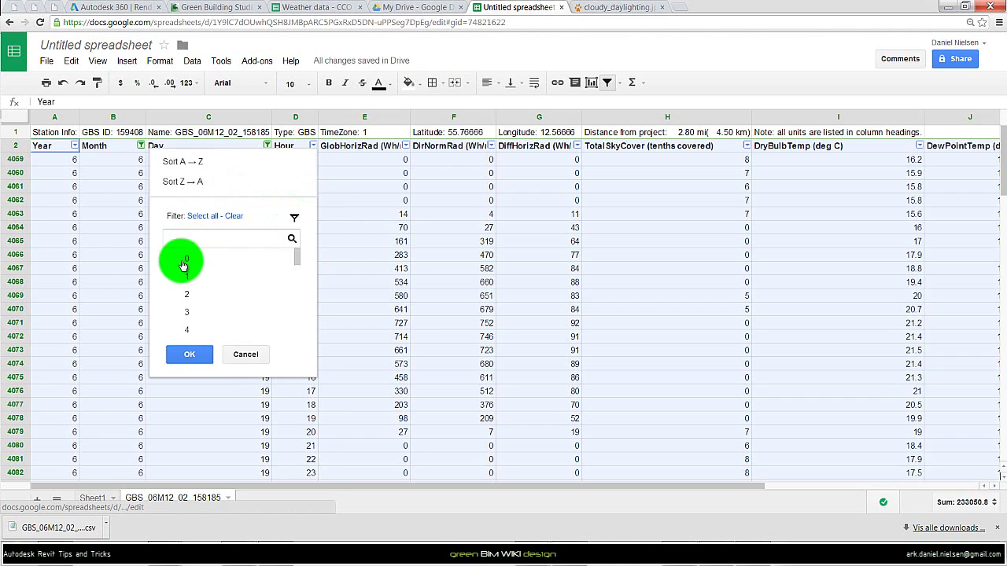
scroll(196, 299, "down", 2)
left_click(189, 354)
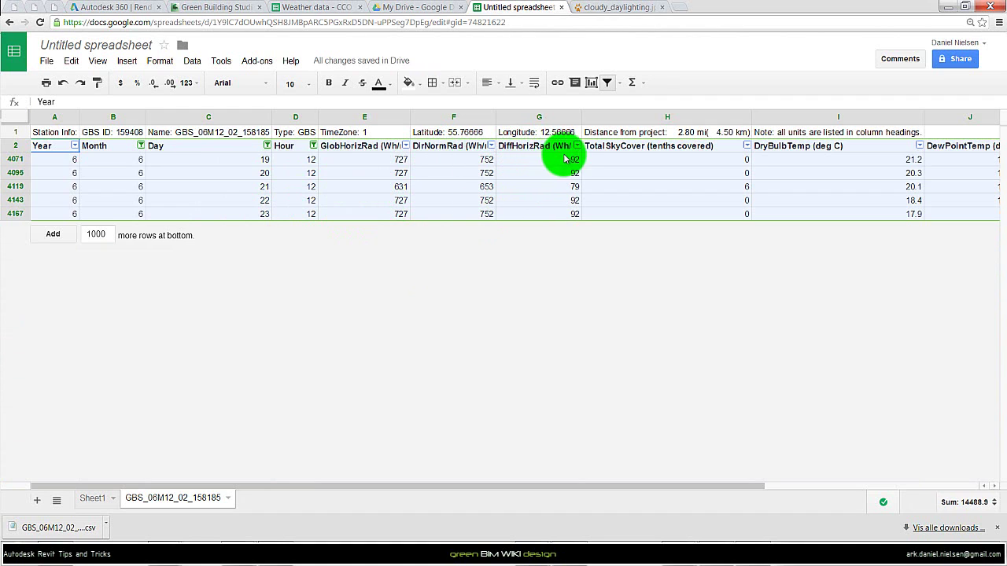
- Select F2:G6, the DirNormRad and DiffHorizRad values for the five noon rows
scroll(578, 477, "right", 1)
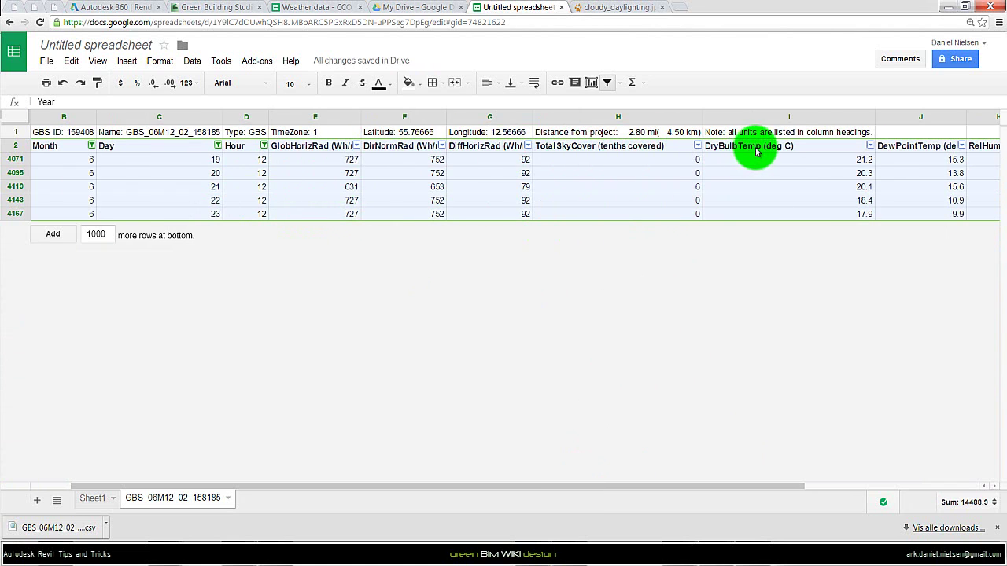
left_click_drag(757, 485, 966, 500)
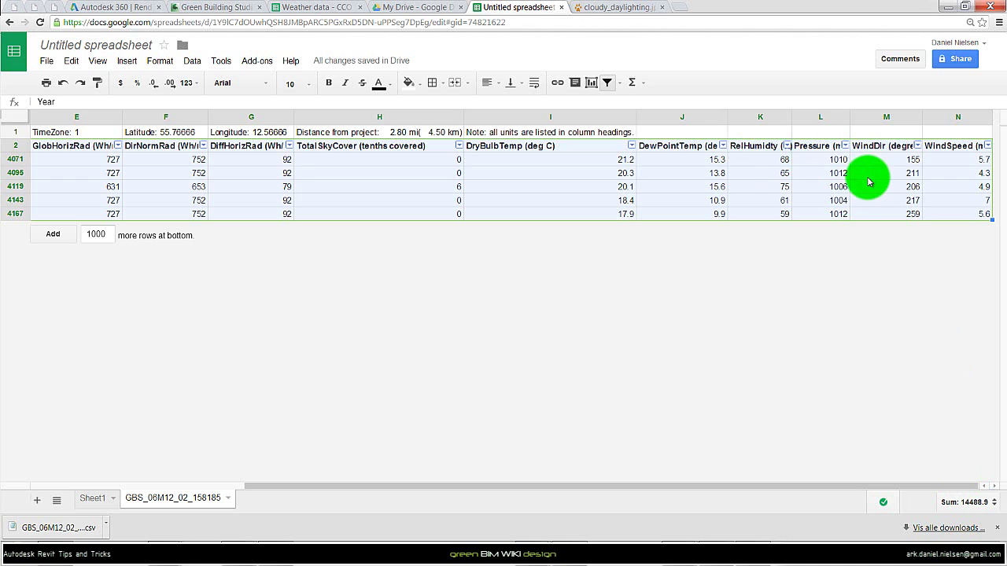
left_click_drag(850, 490, 465, 499)
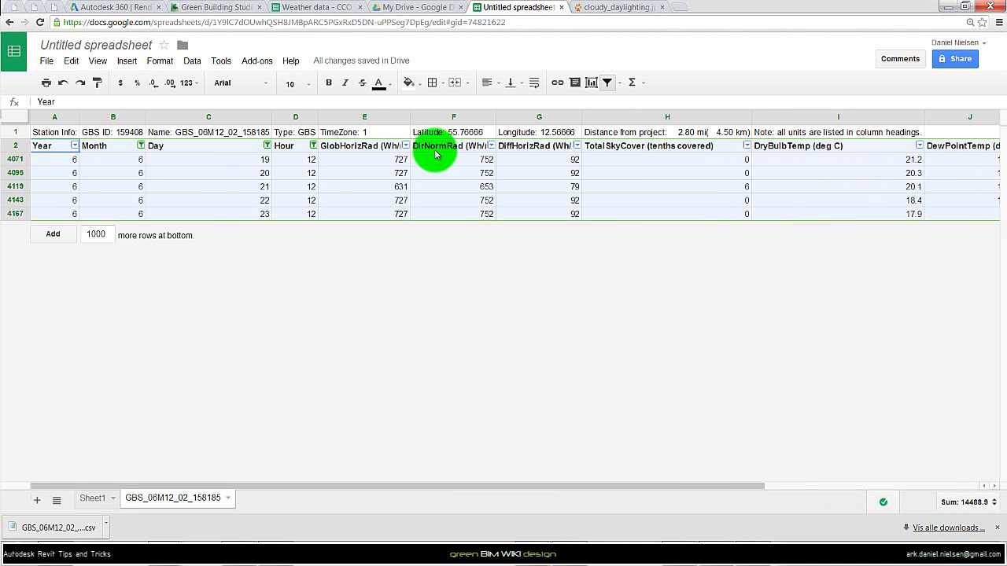
left_click_drag(429, 149, 550, 221)
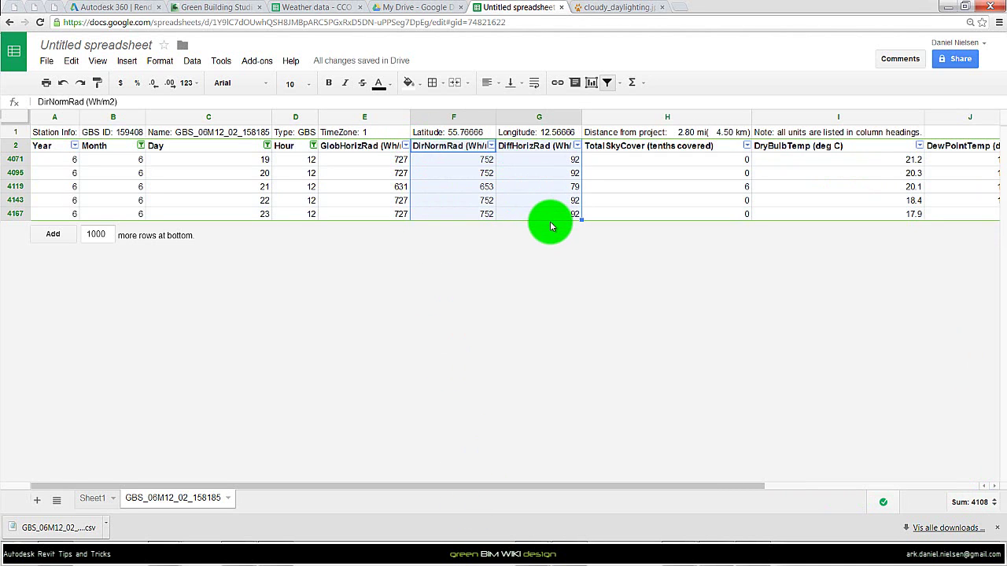